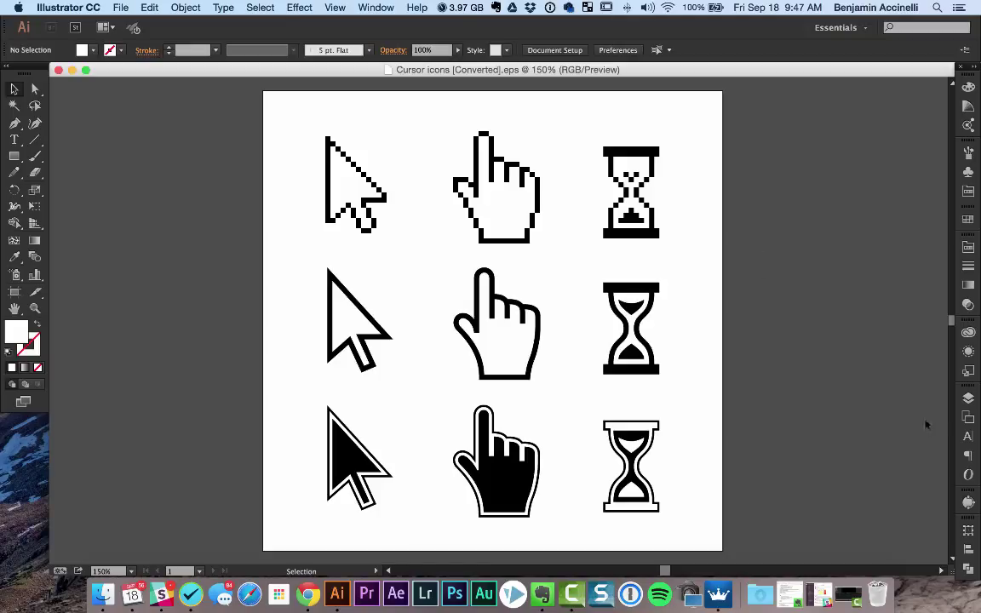
Show the Layers panel, expand Layer 1's groups, and test-select the top two arrows.
click(967, 398)
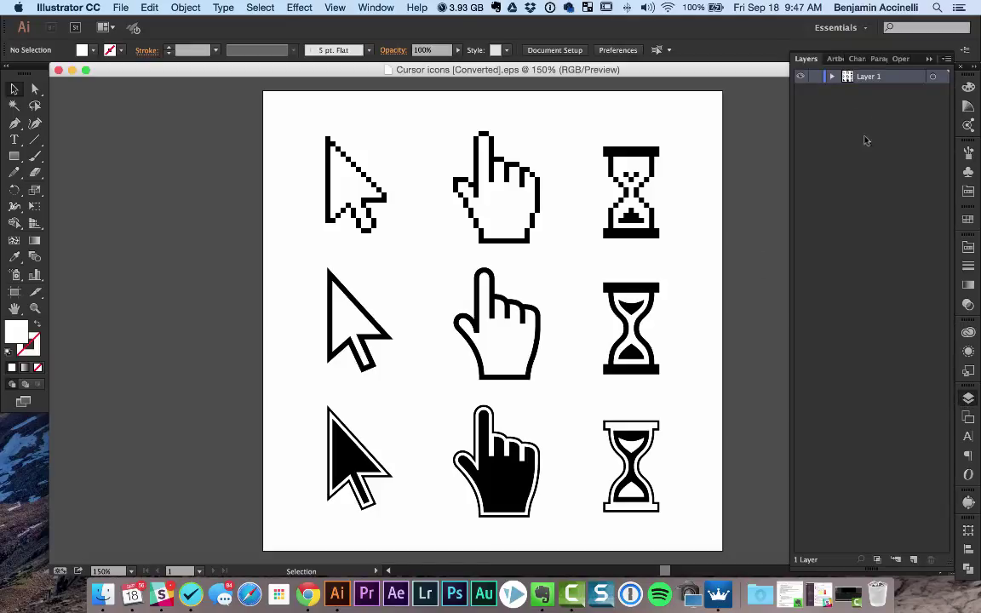
click(833, 77)
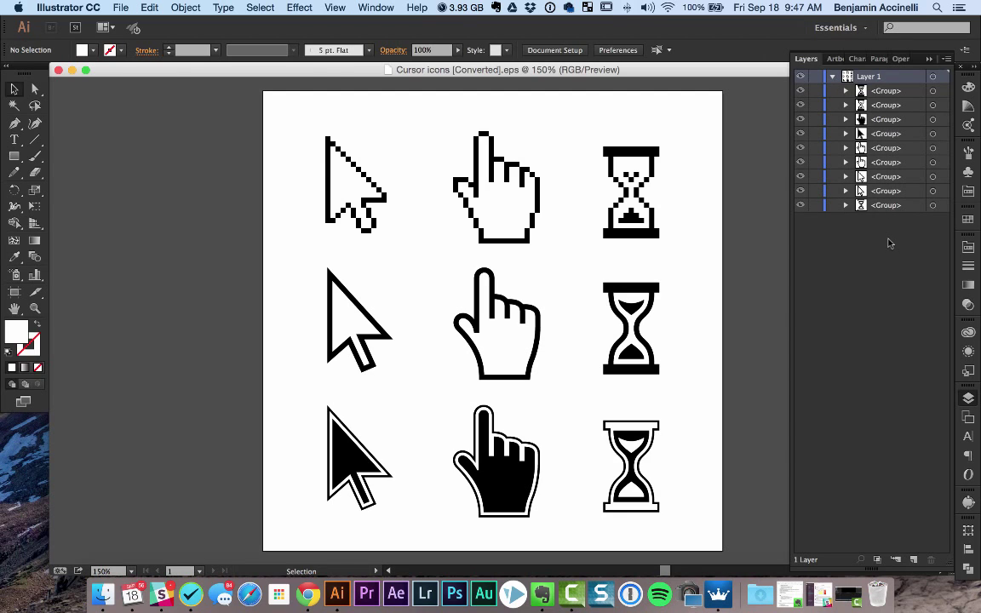
drag(291, 126, 440, 256)
click(398, 232)
Marquee-select and deselect the top pixel arrow, pixel hand and pixel hourglass in turn.
drag(300, 102, 421, 249)
click(428, 252)
drag(430, 102, 560, 262)
click(553, 153)
drag(581, 112, 689, 257)
click(691, 260)
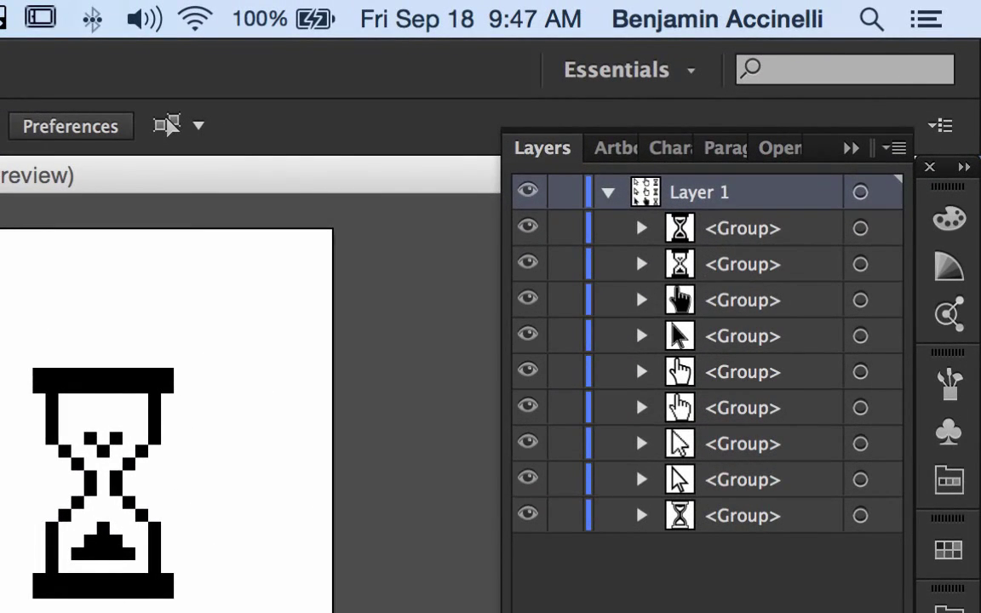
Collapse Layer 1, add new Layers 2 through 9, and make Layer 2 current.
click(607, 193)
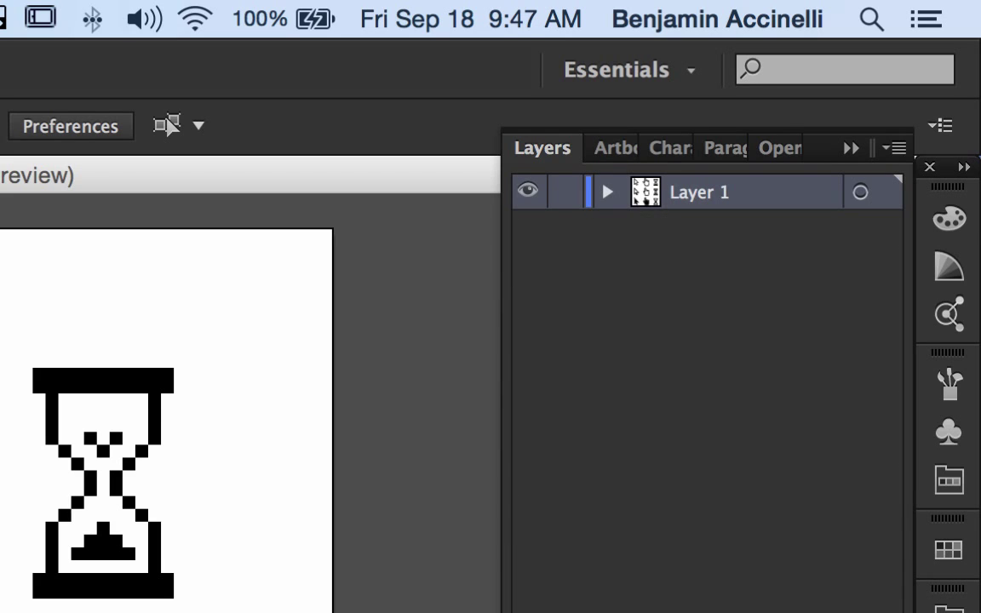
key(super+l)
key(super+l)
key(super+l)
key(super+l)
key(super+l)
key(super+l)
key(super+l)
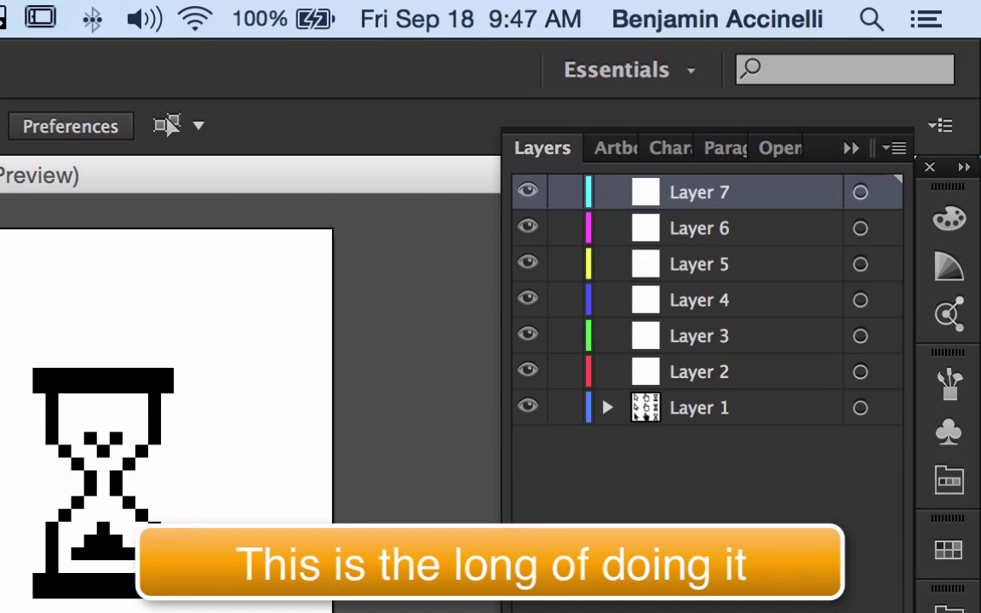
key(super+l)
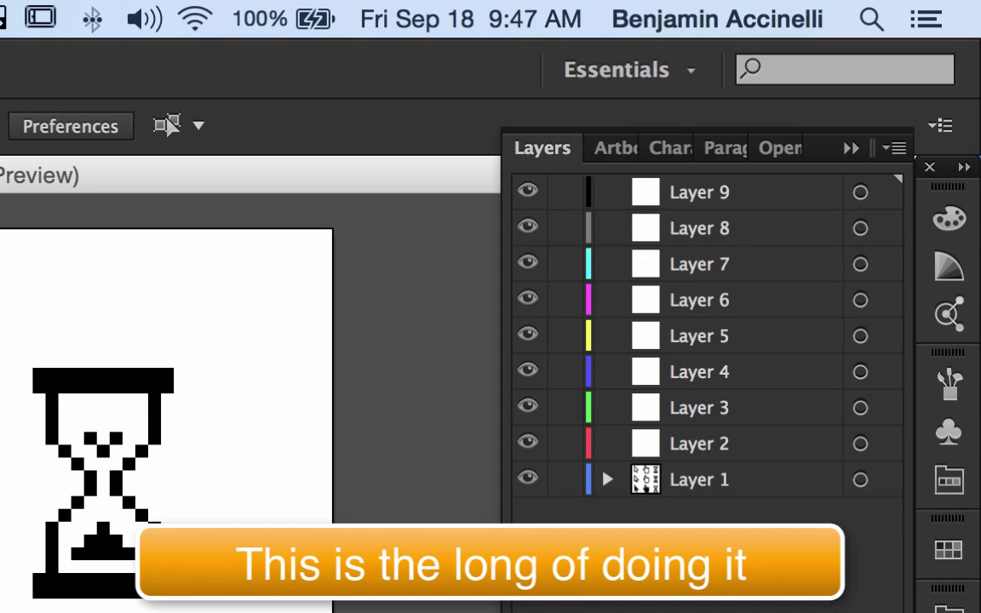
click(688, 449)
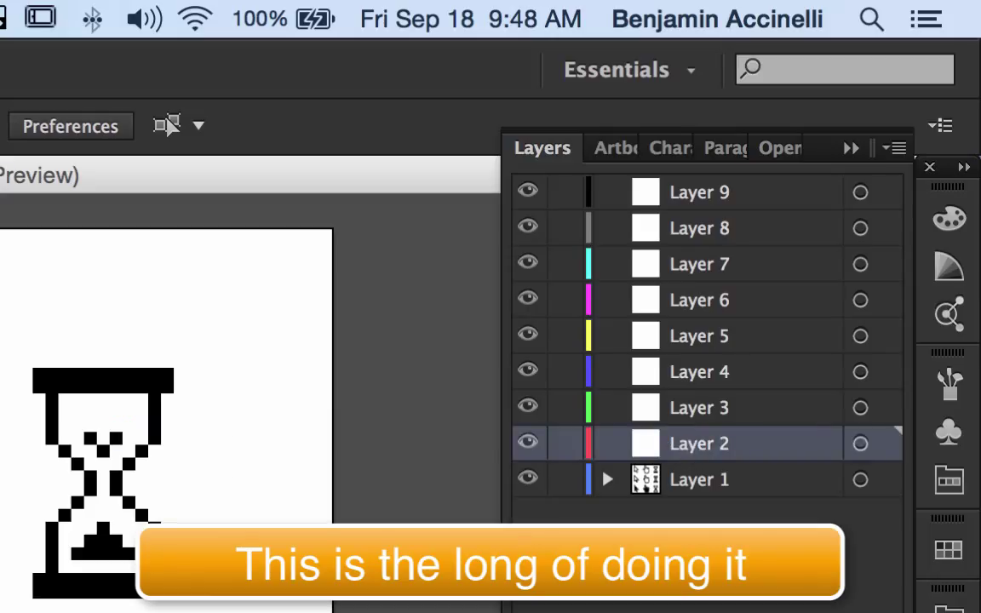
key(super+a)
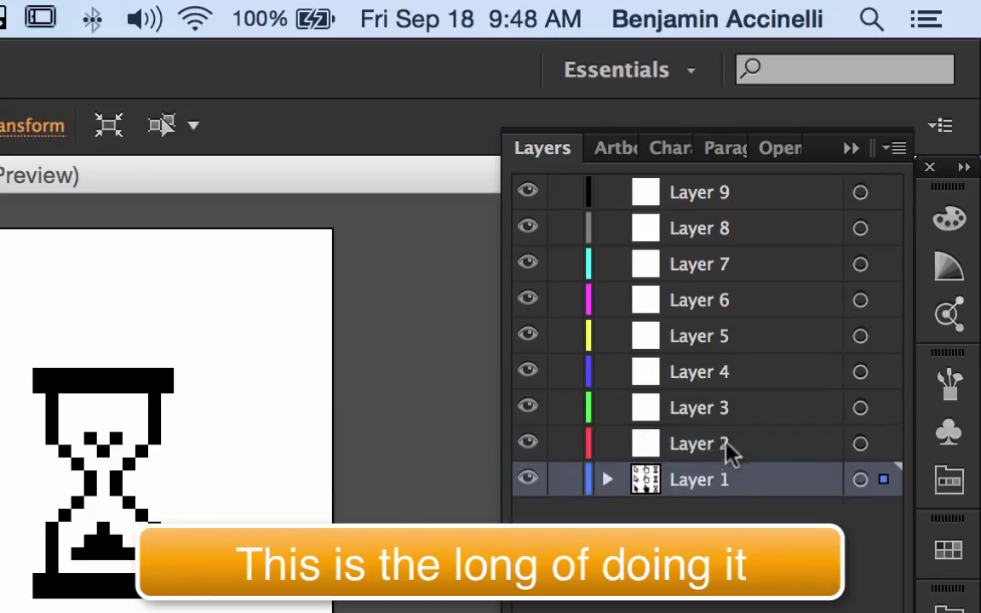
click(724, 445)
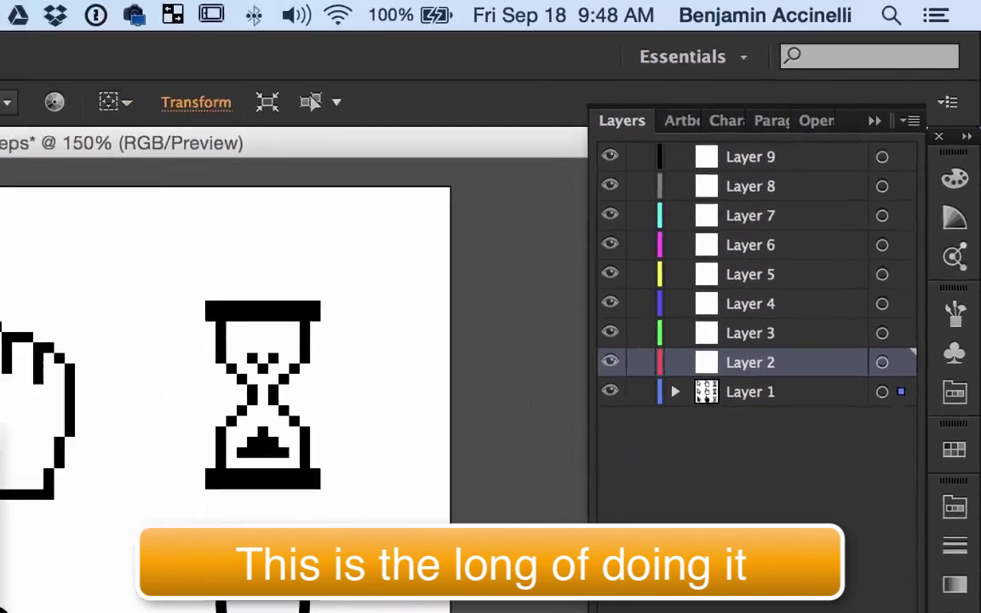
Paste the pixel arrow in place on Layer 2 and send the pixel hand to Layer 3.
key(super+x)
key(super+f)
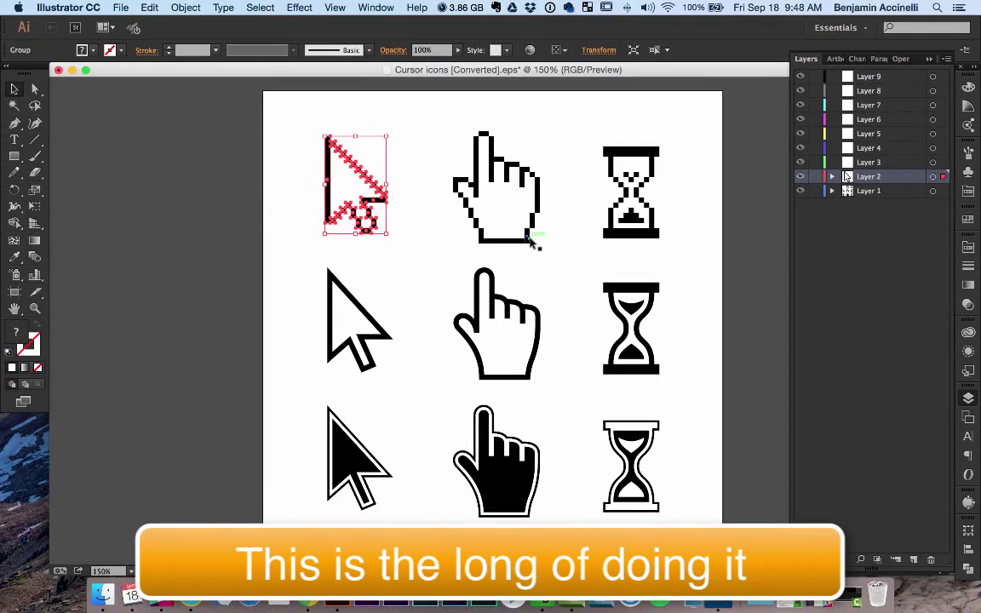
click(527, 238)
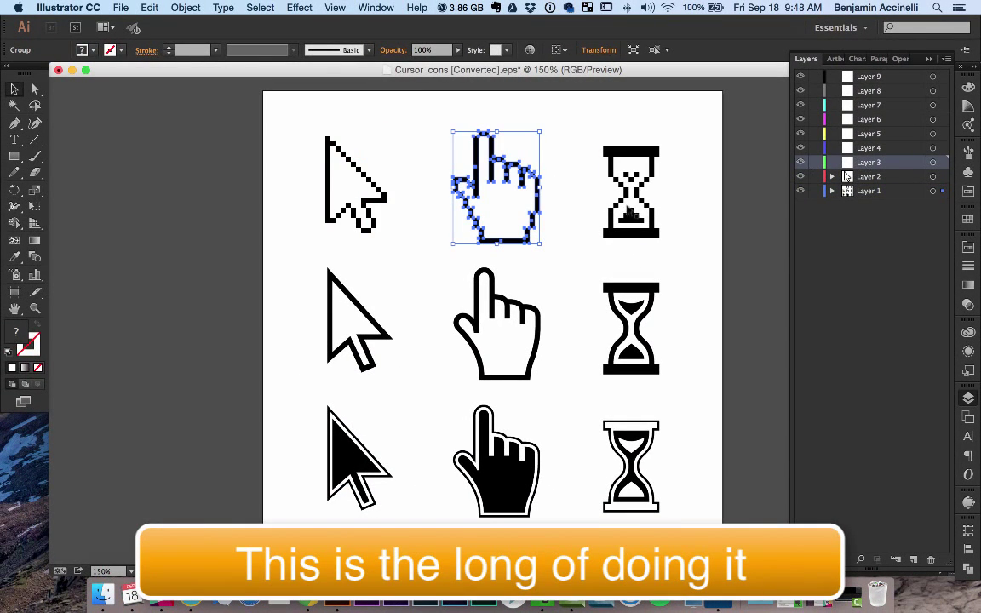
right_click(529, 234)
mouse_move(591, 346)
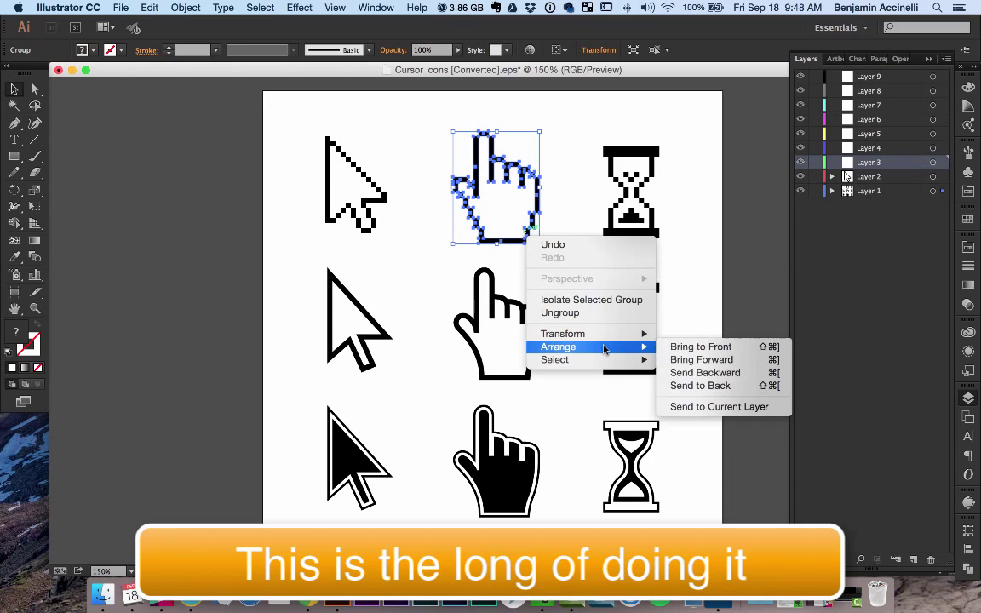
click(719, 406)
Send the pixel hourglass to Layer 4 and the outline arrow to Layer 5.
click(653, 219)
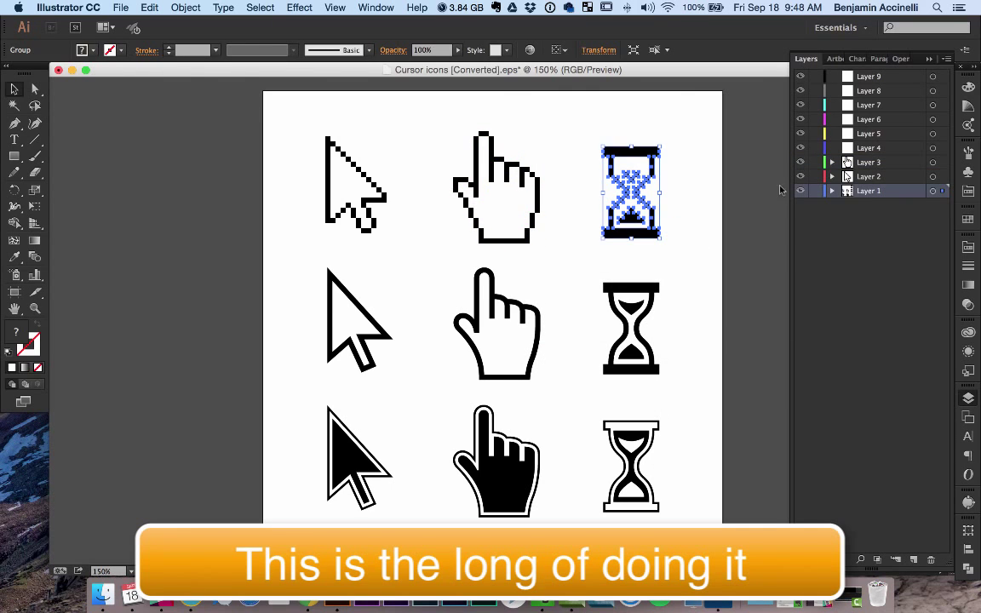
click(862, 152)
right_click(644, 236)
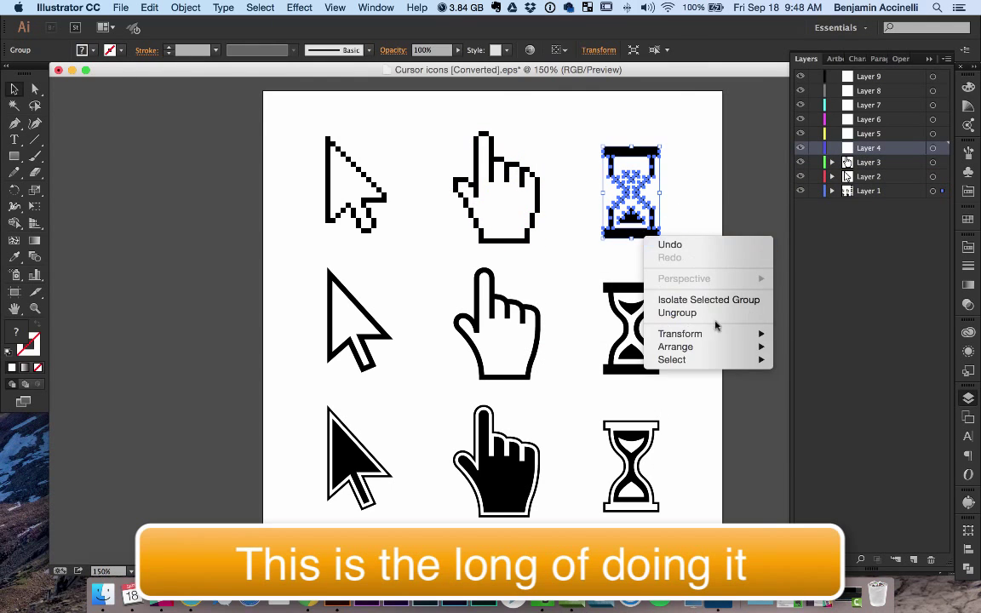
mouse_move(724, 348)
click(825, 406)
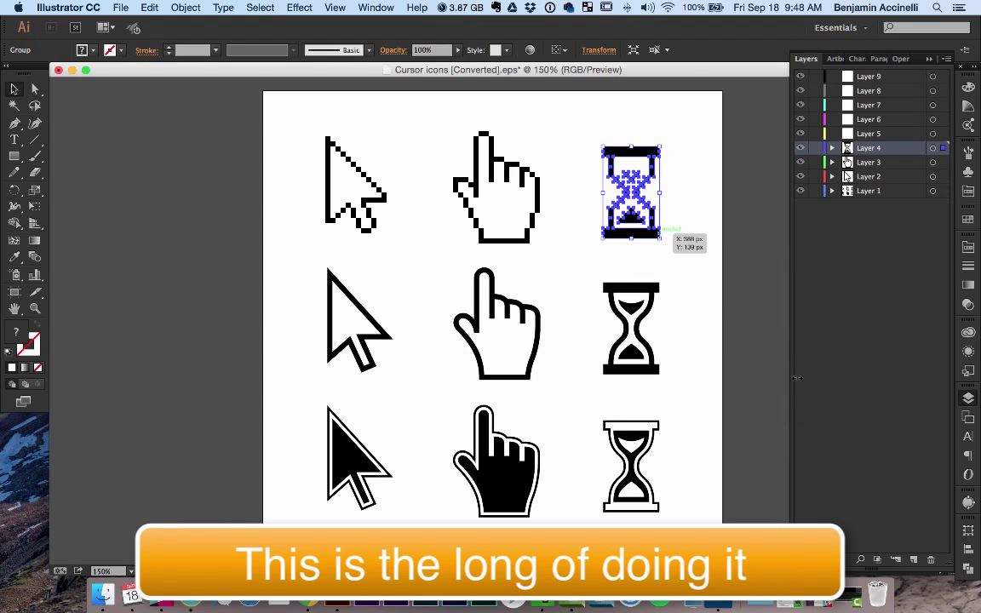
click(379, 364)
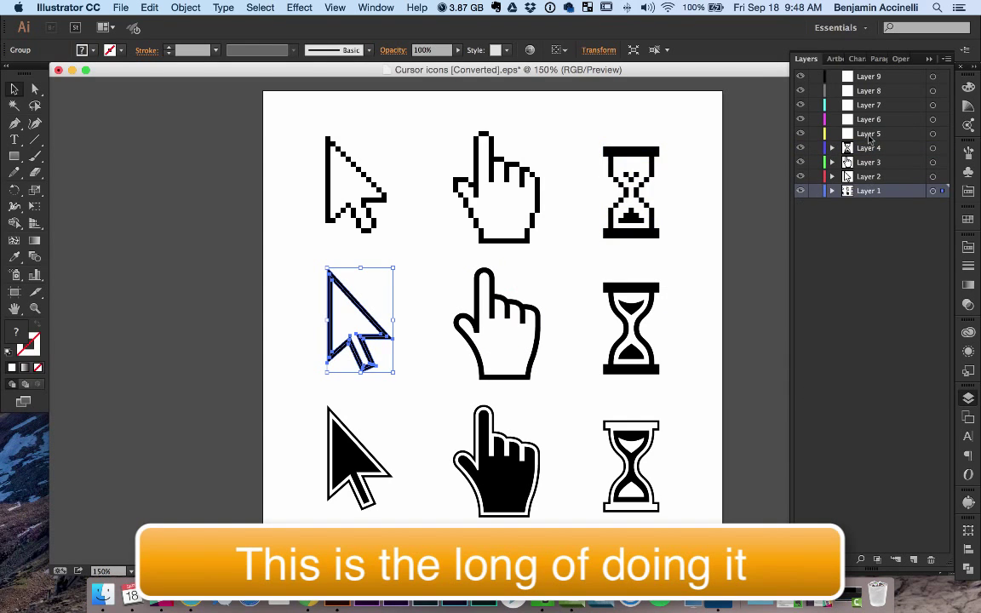
click(867, 134)
right_click(364, 339)
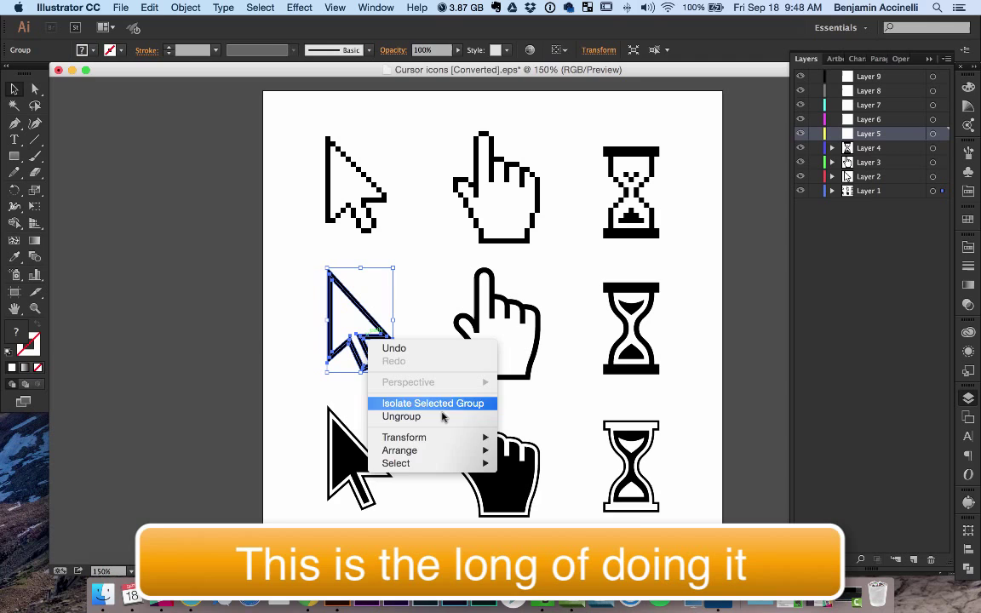
mouse_move(459, 451)
click(563, 509)
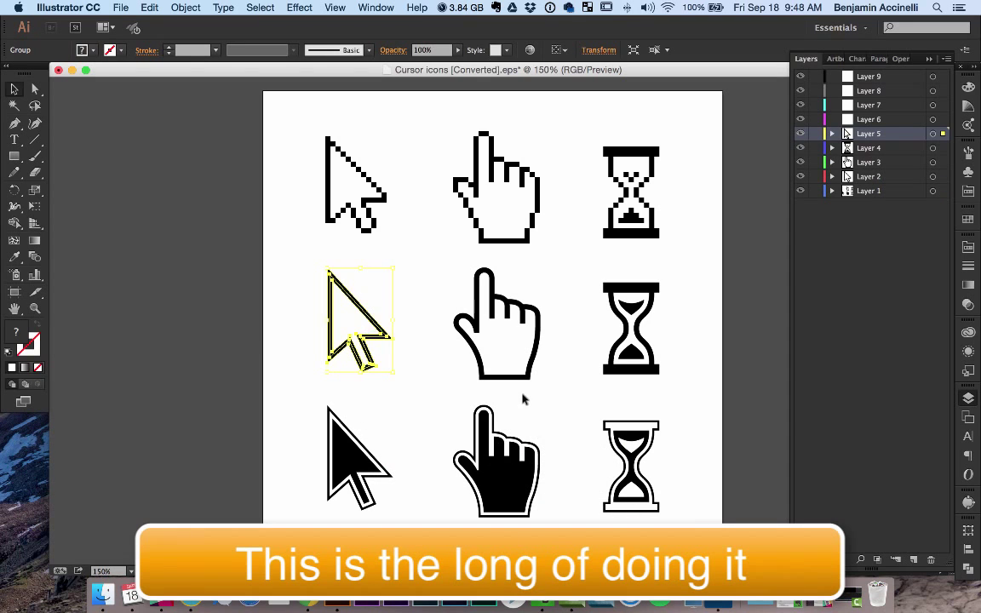
Send the outline hand to Layer 6, then open and dismiss the middle hourglass's menu.
click(473, 359)
click(866, 119)
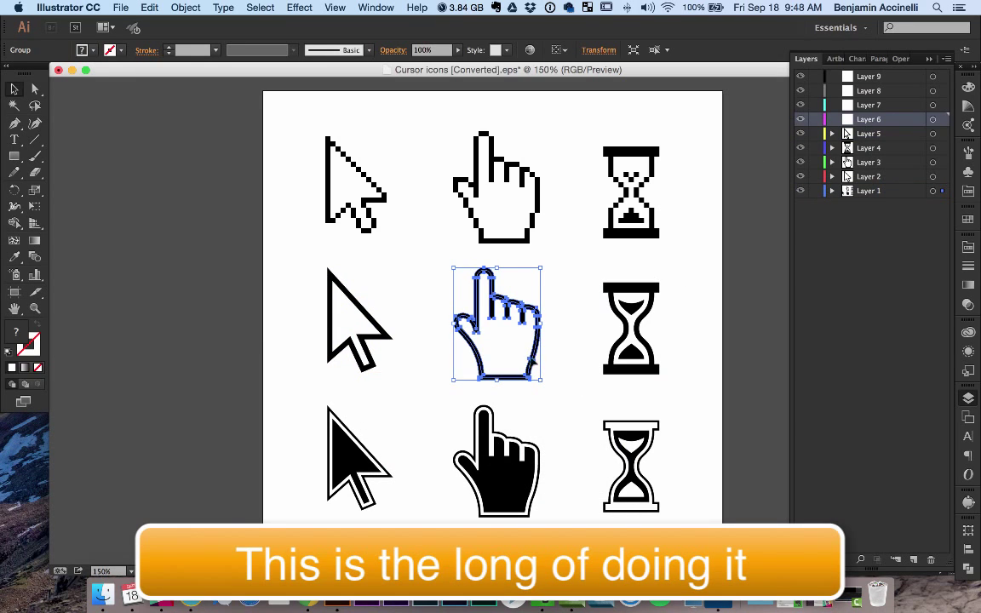
right_click(529, 362)
mouse_move(595, 477)
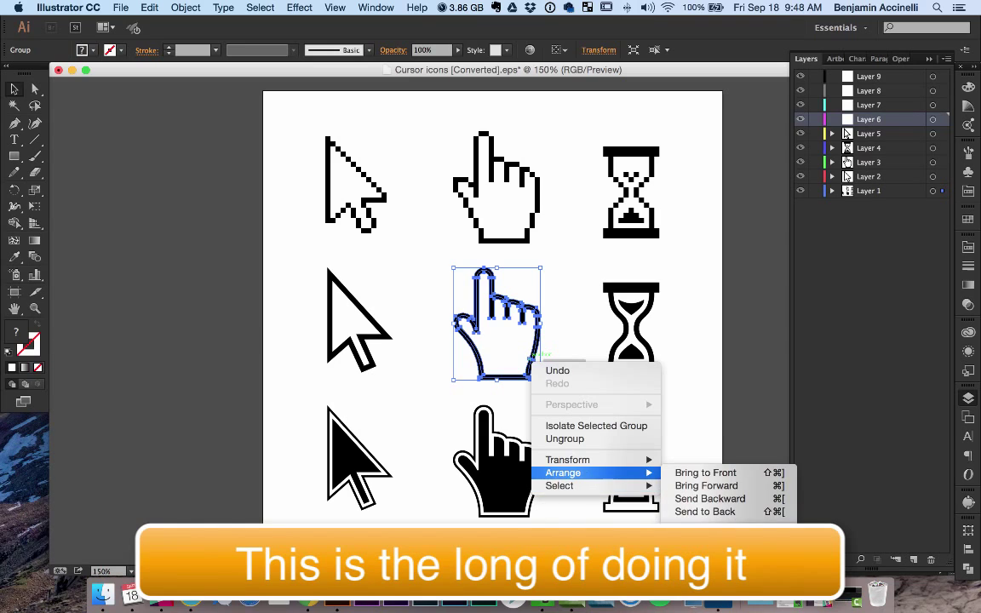
click(715, 531)
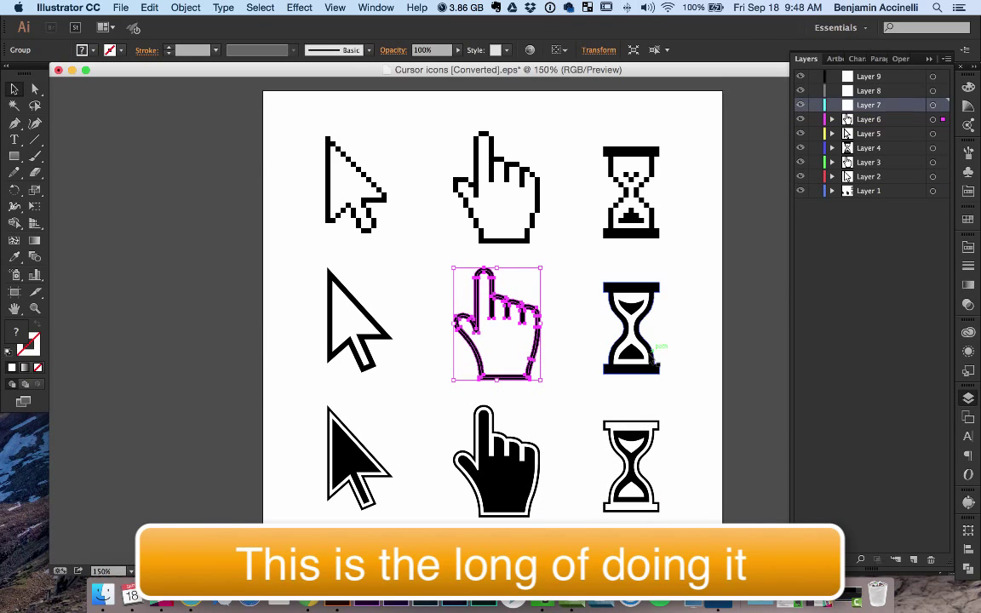
click(636, 371)
right_click(636, 371)
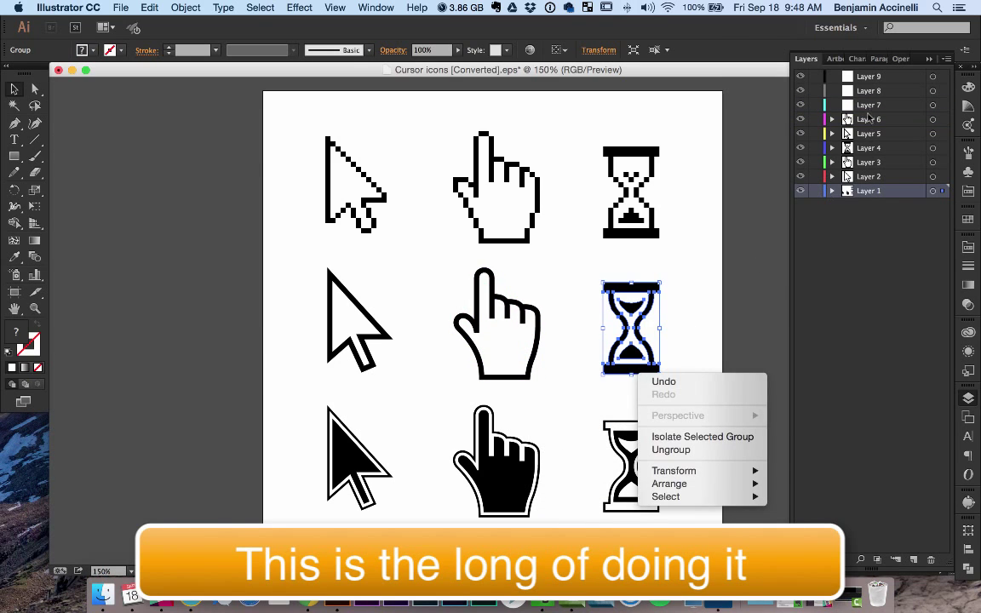
click(783, 102)
Release Layer 1's groups into sublayers Layer 2–10 and start dragging them out.
click(655, 316)
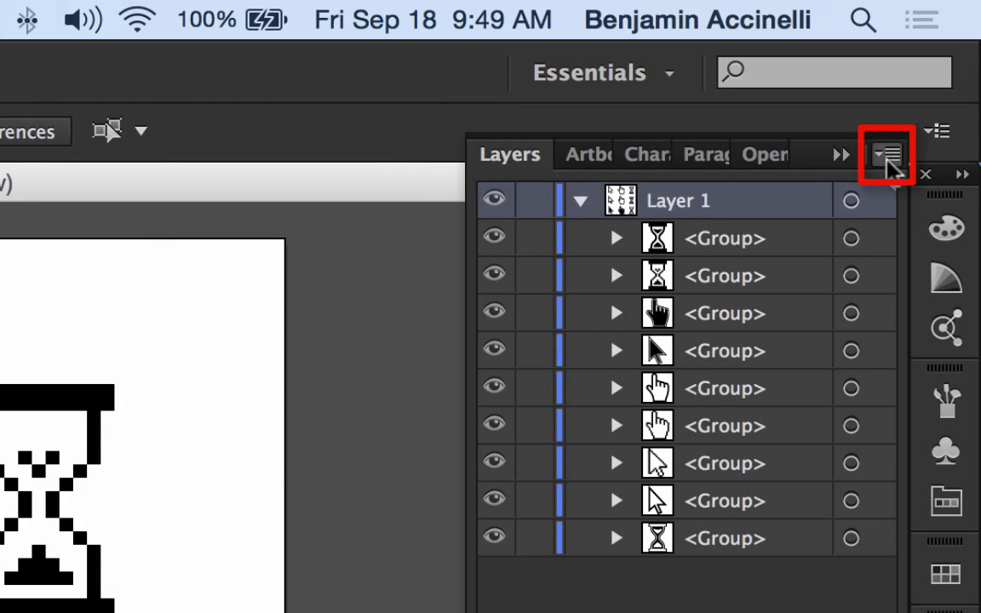
click(888, 158)
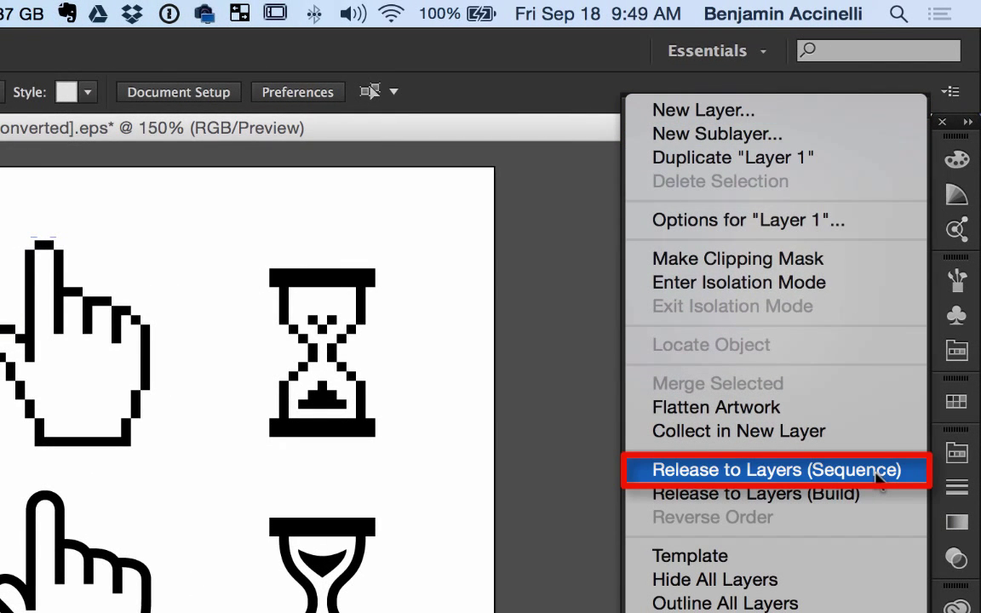
click(877, 477)
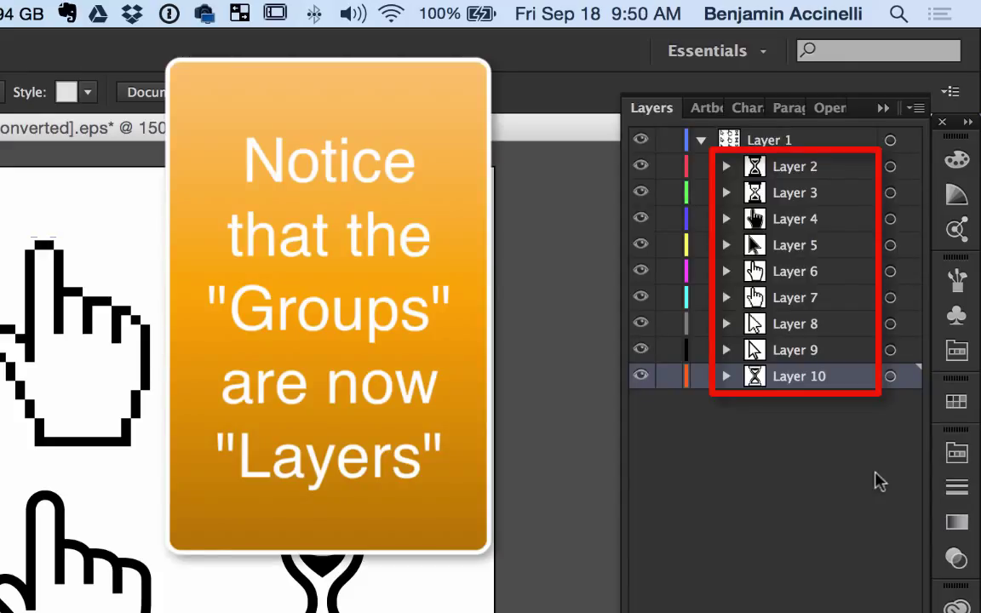
shift+click(845, 378)
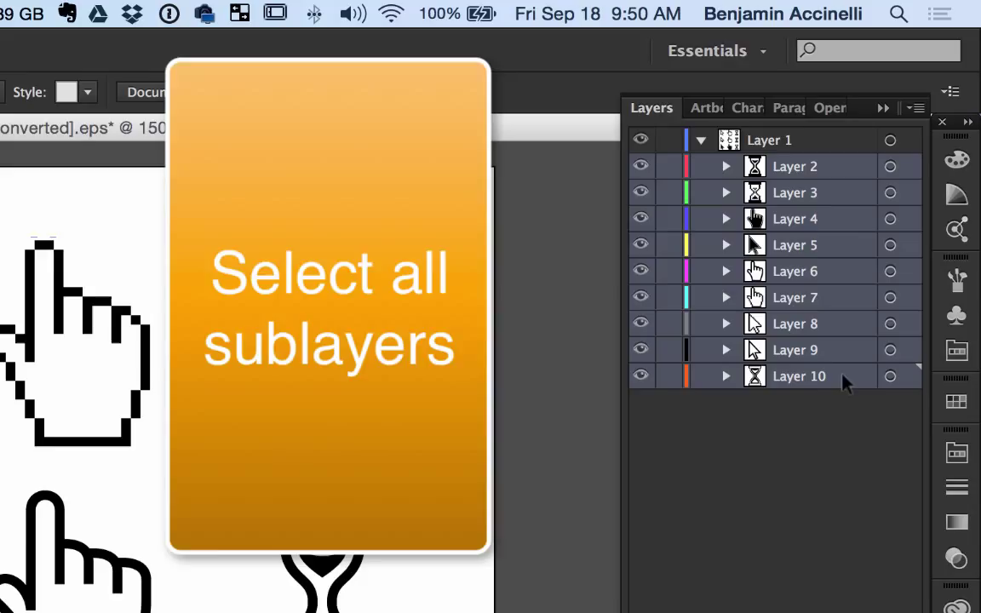
drag(842, 379, 809, 439)
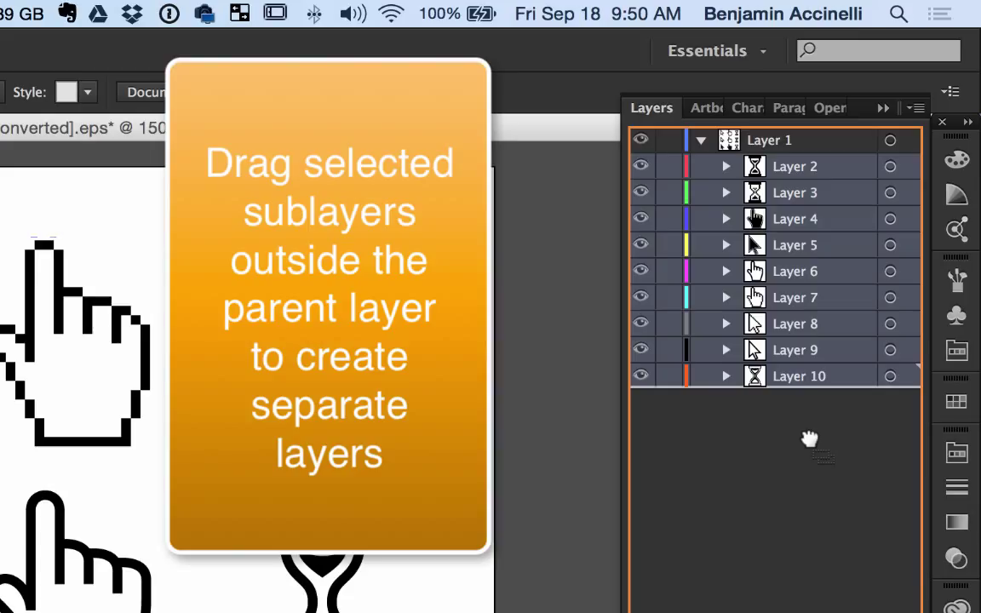
Drag Layers 2–10 out to top level and select the now-empty Layer 1.
drag(809, 439, 810, 444)
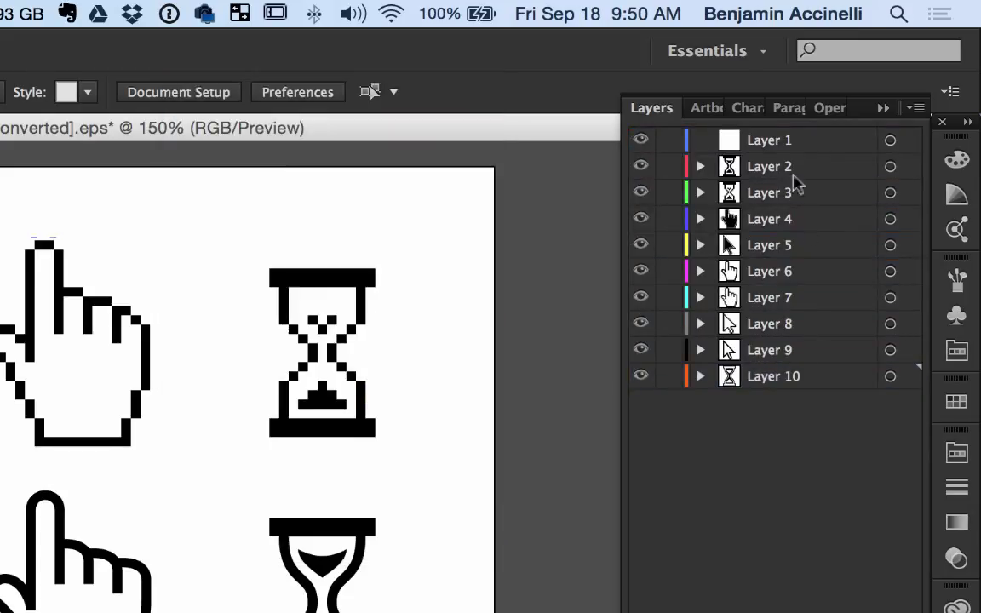
click(783, 143)
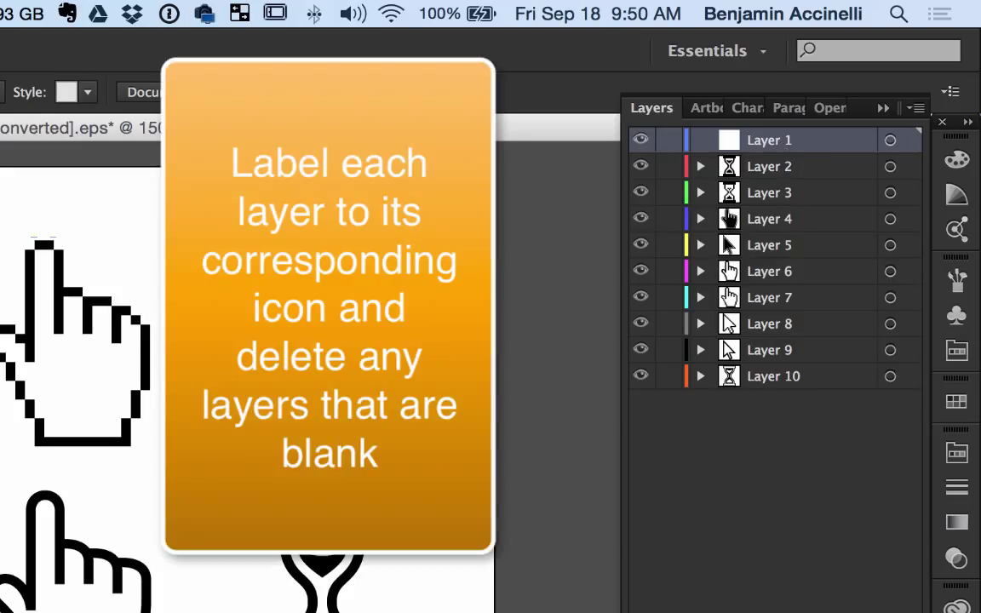
Delete the empty Layer 1 and rename Layer 10 to 'Apple hourglass'.
key(Delete)
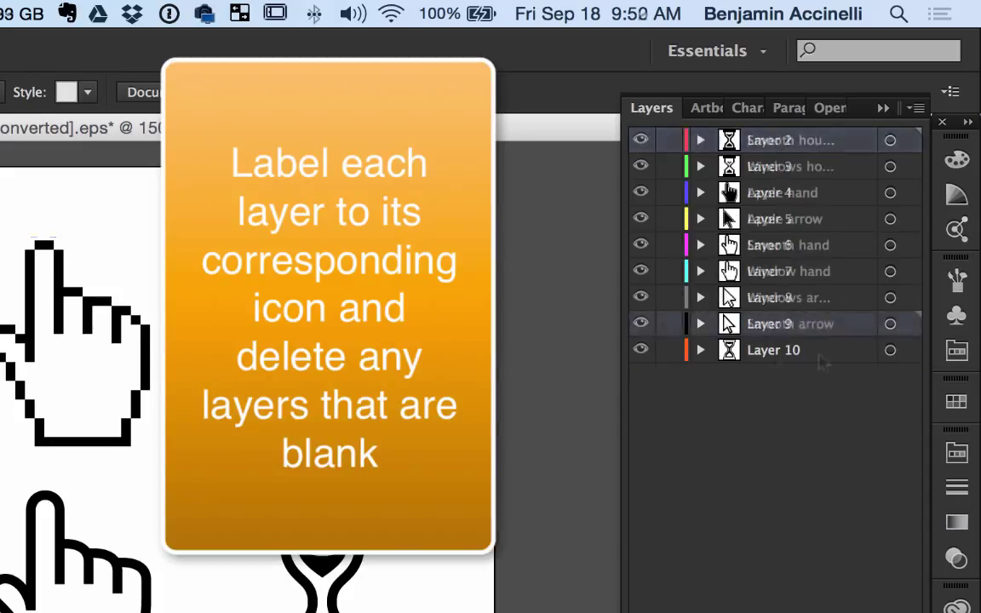
double_click(778, 349)
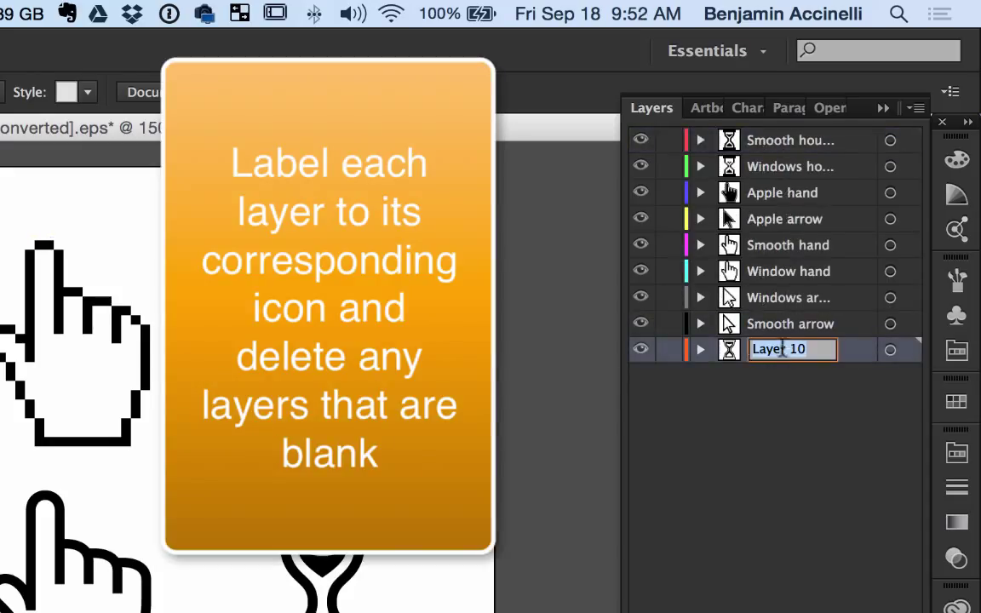
text(Ma)
key(BackSpace)
key(BackSpace)
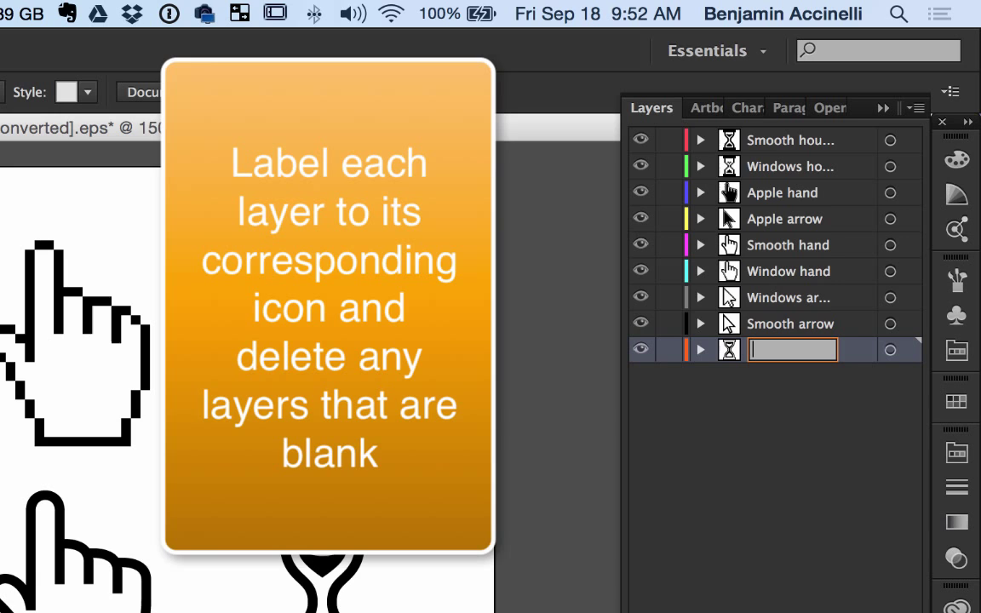
text(Apple hourglass)
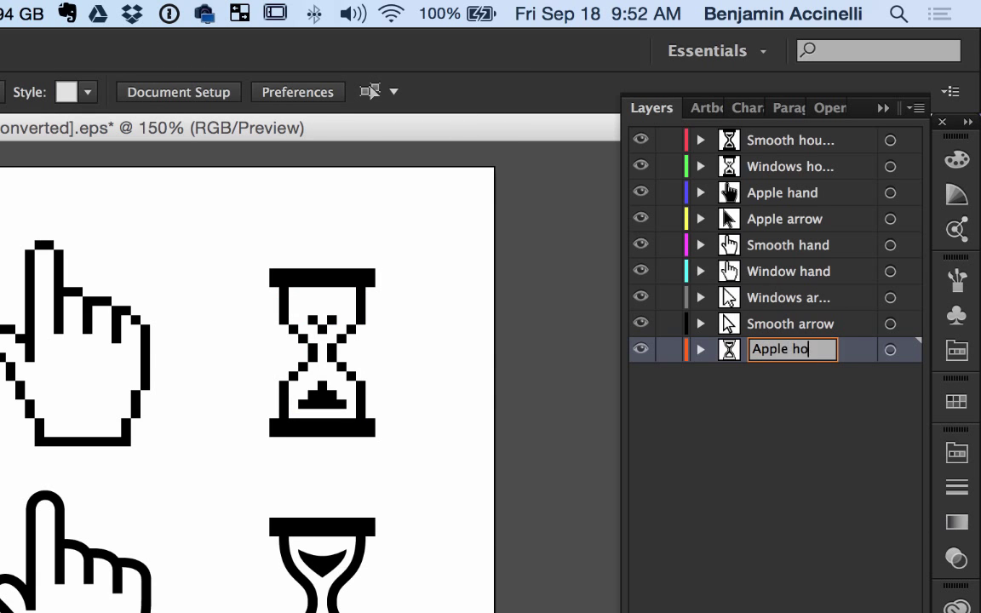
key(Return)
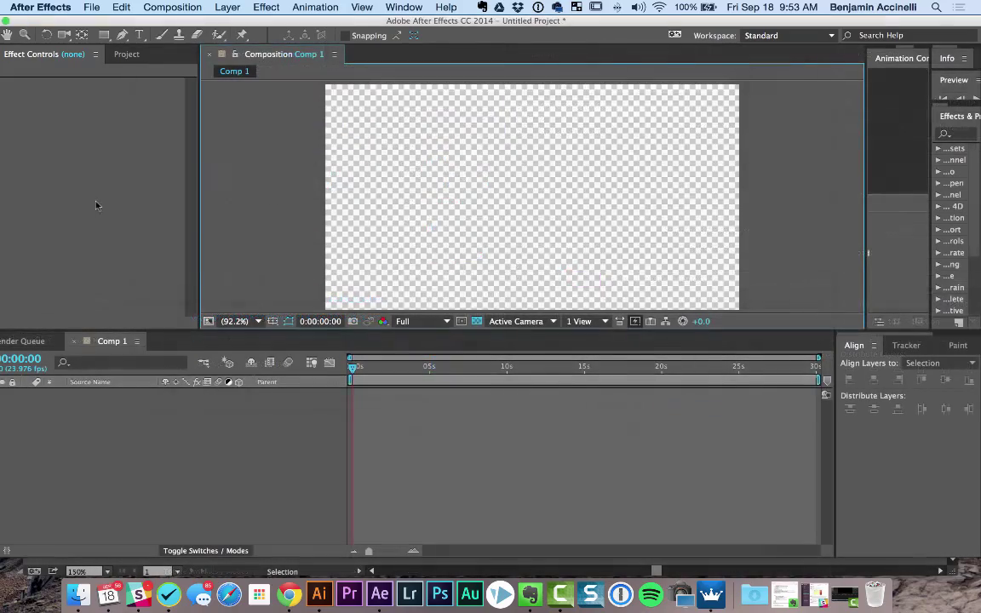
Import Cursor icons [Converted].ai as a Composition with Layer Size footage dimensions.
key(super+i)
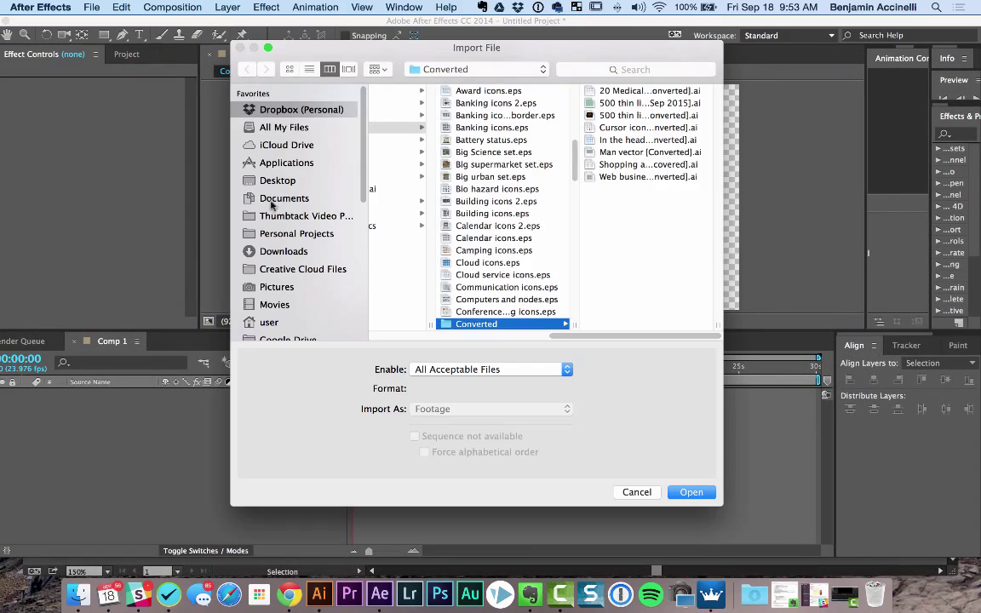
click(643, 126)
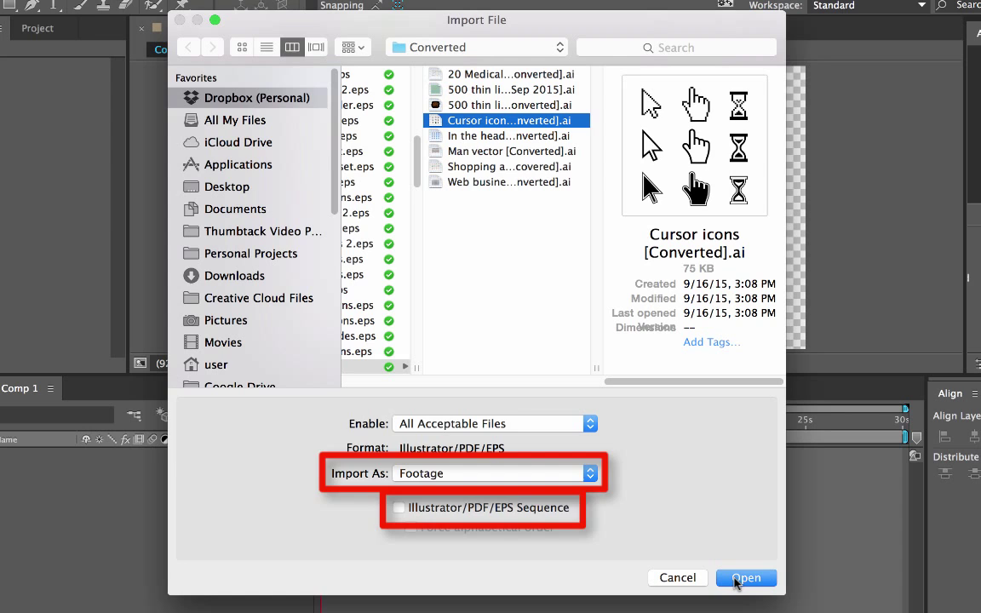
click(744, 578)
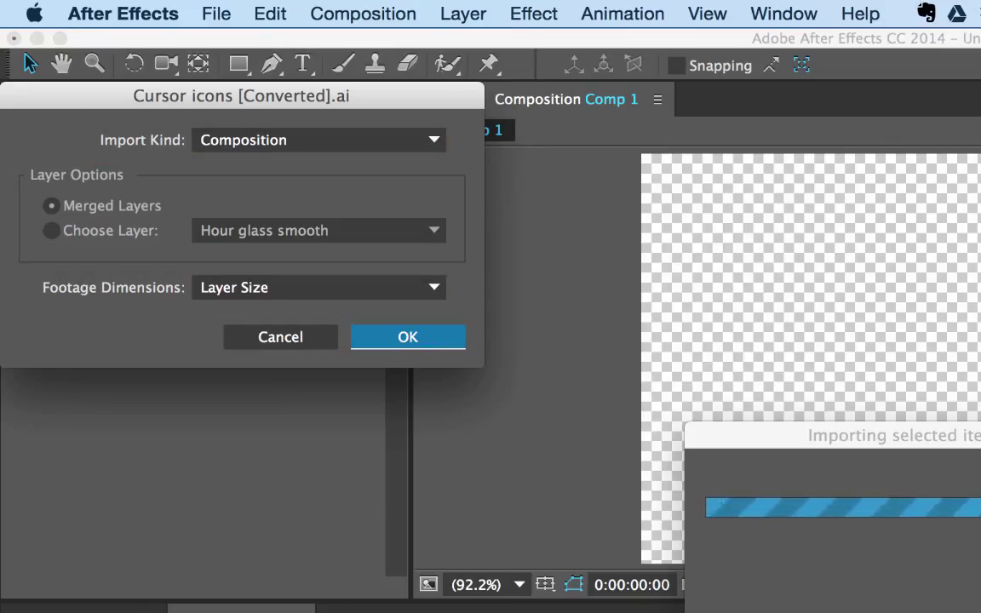
key(Return)
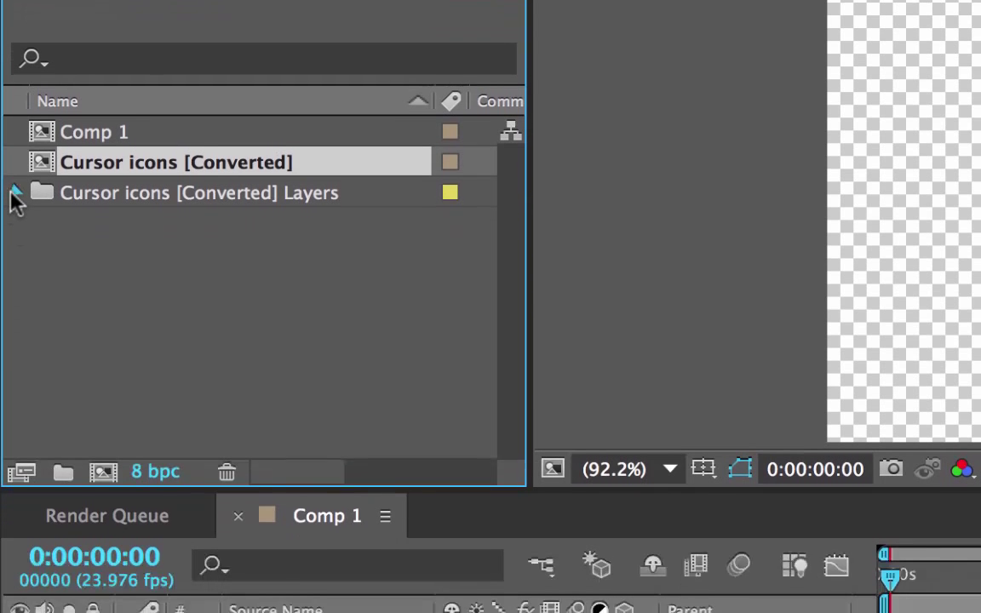
Expand the Cursor icons [Converted] Layers folder to reveal the nine icon footage items.
click(16, 371)
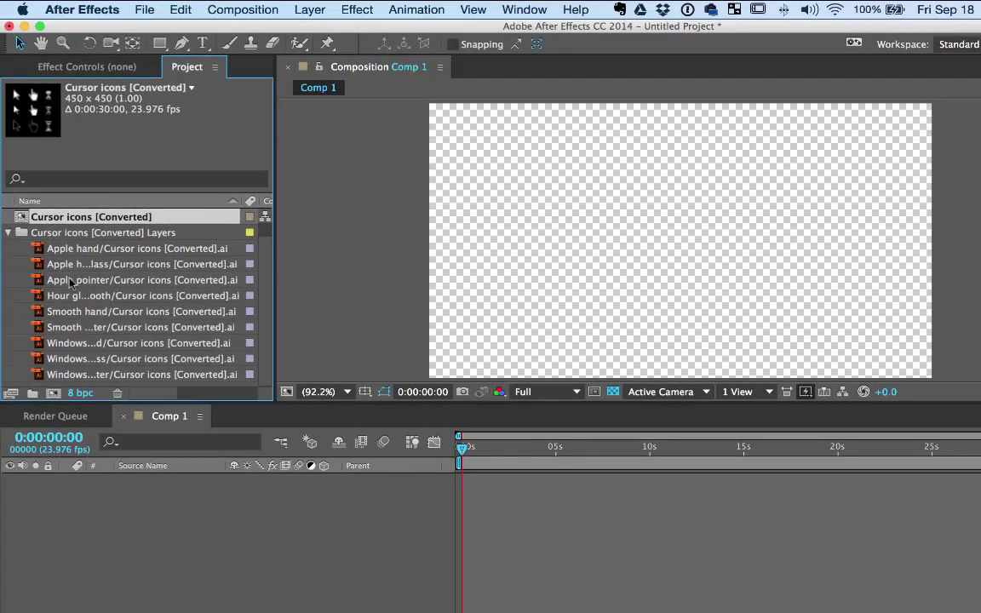
Add Apple pointer and Smooth hand to Comp 1, scaling the hand to 433% and arrow to 531%.
drag(154, 273, 764, 212)
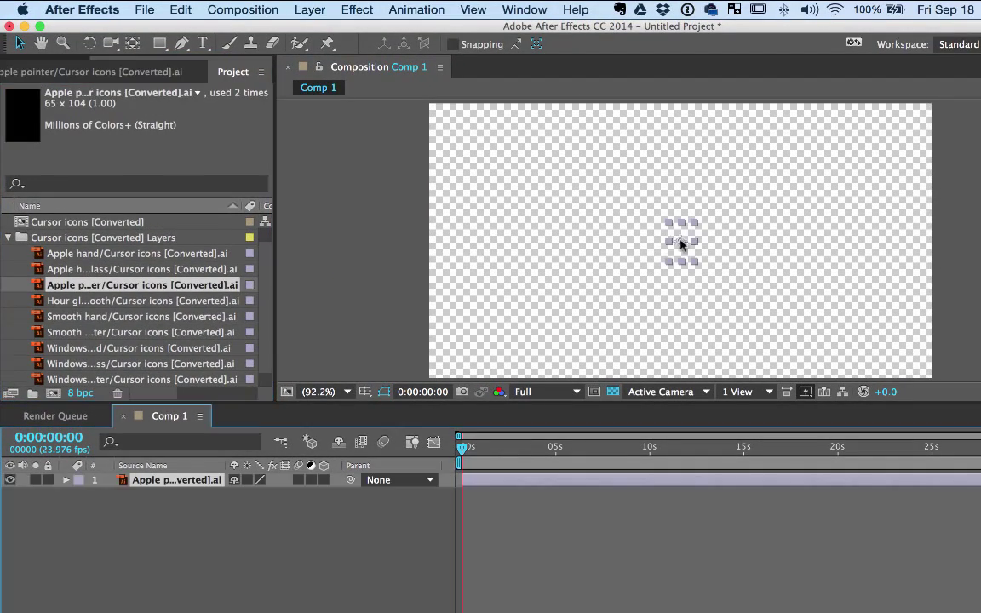
drag(136, 316, 568, 232)
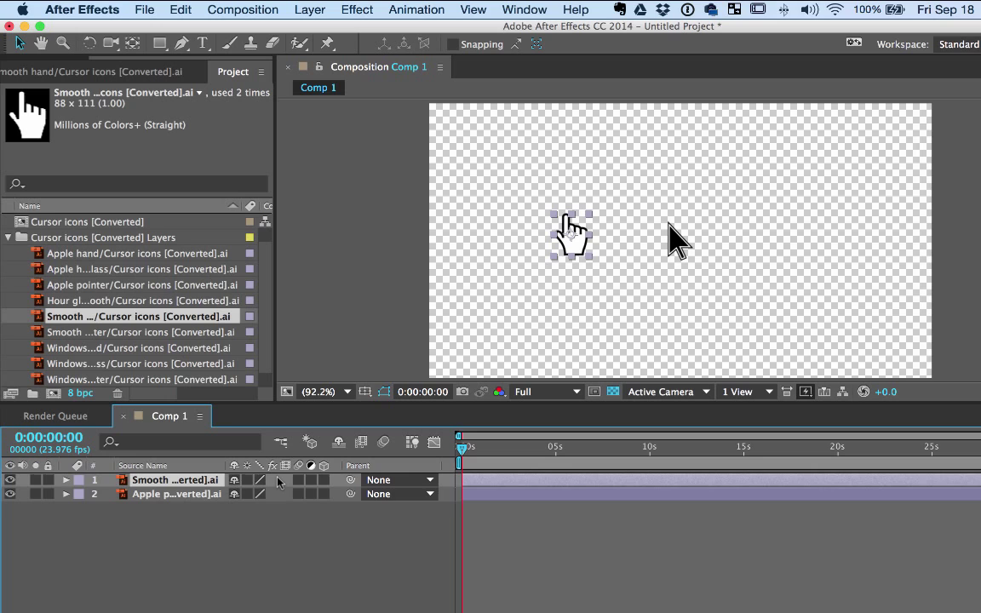
key(s)
click(197, 508)
key(s)
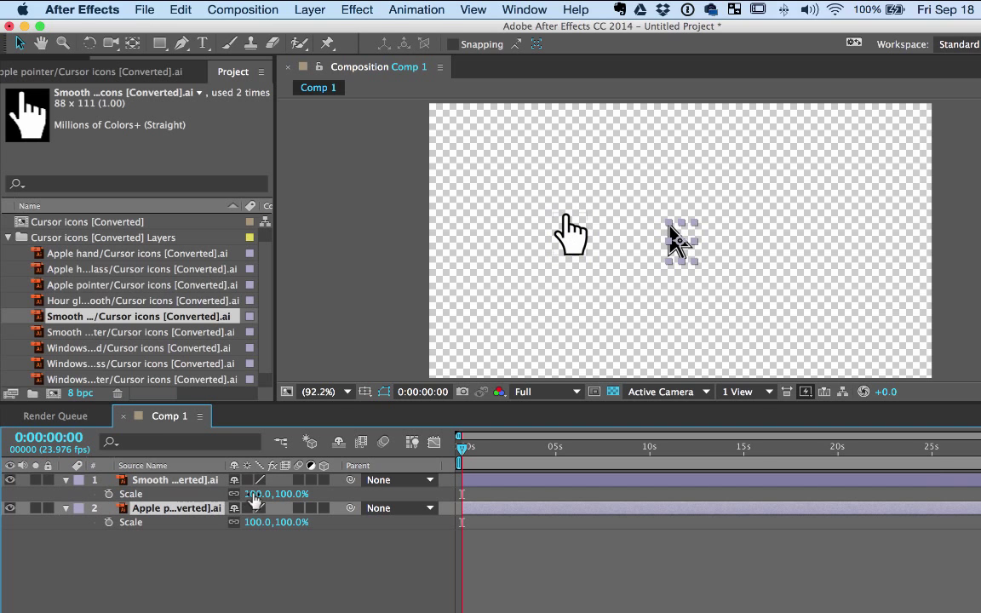
drag(256, 493, 388, 493)
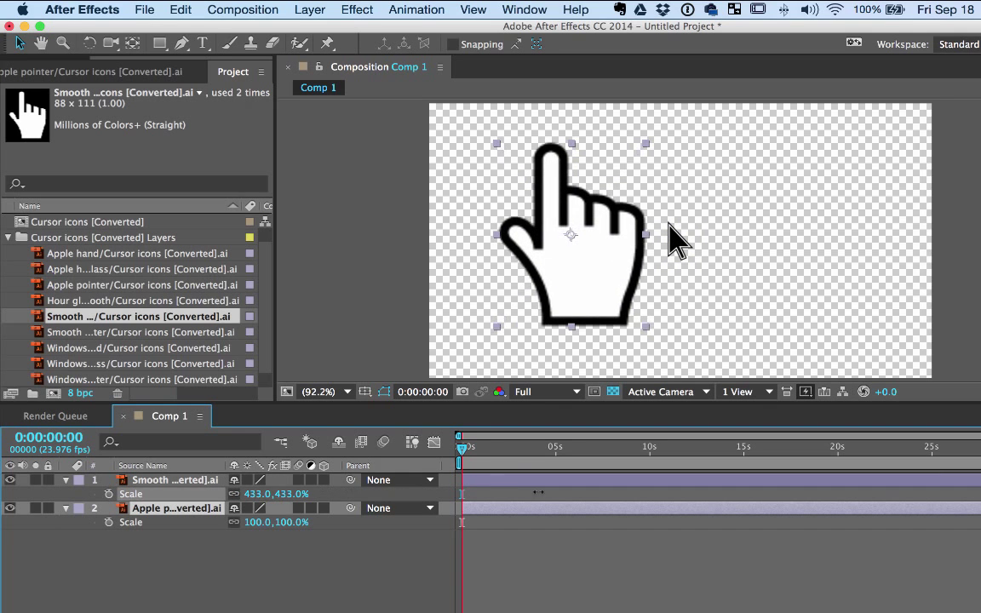
drag(293, 522, 337, 516)
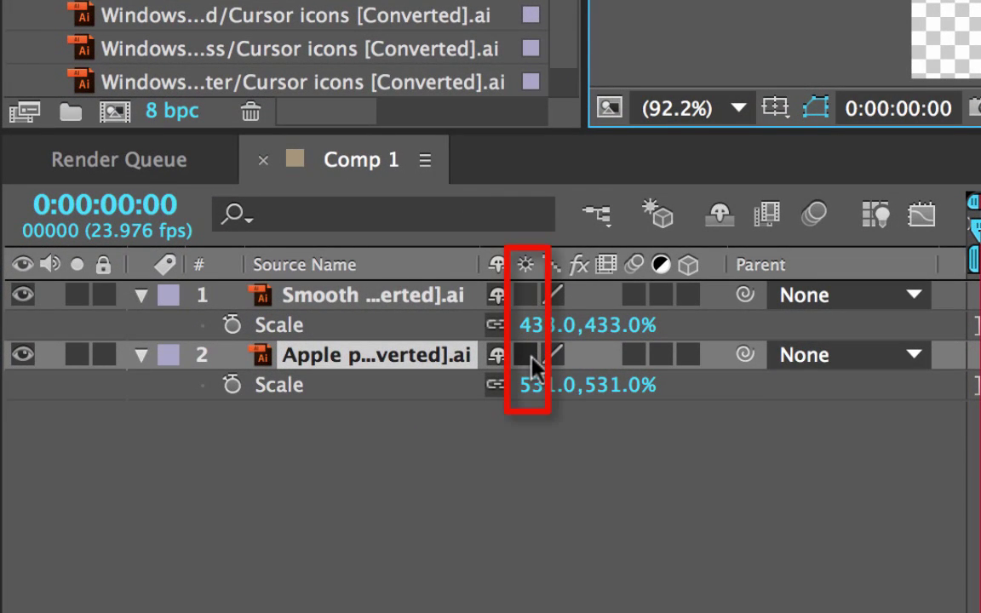
Turn on continuous rasterize for both the arrow and hand layers.
click(526, 355)
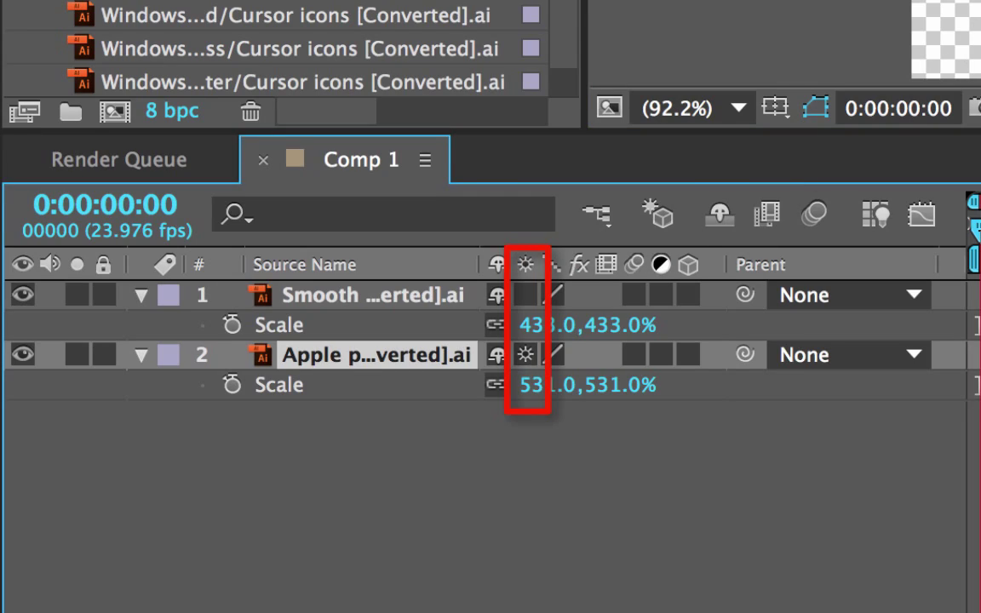
key(ctrl+Up)
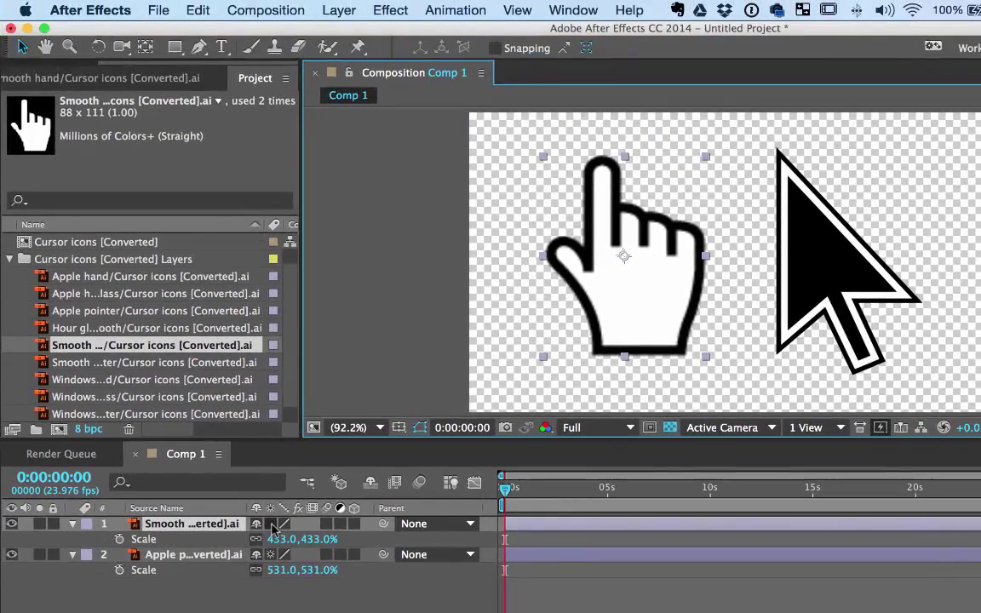
click(354, 452)
Shift the arrow layer's anchor point slightly left with the Pan Behind tool, then deselect.
click(487, 340)
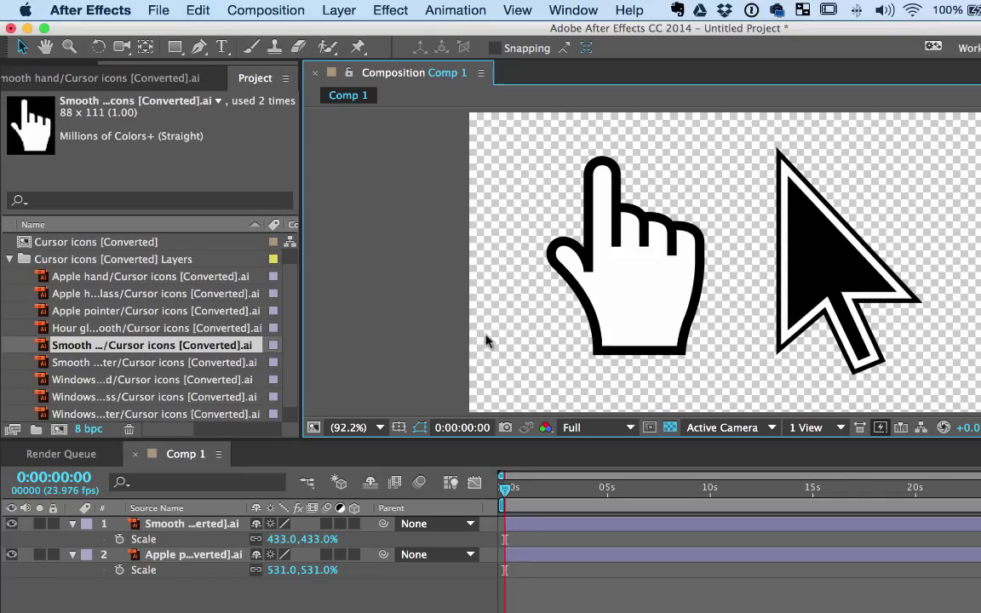
click(583, 271)
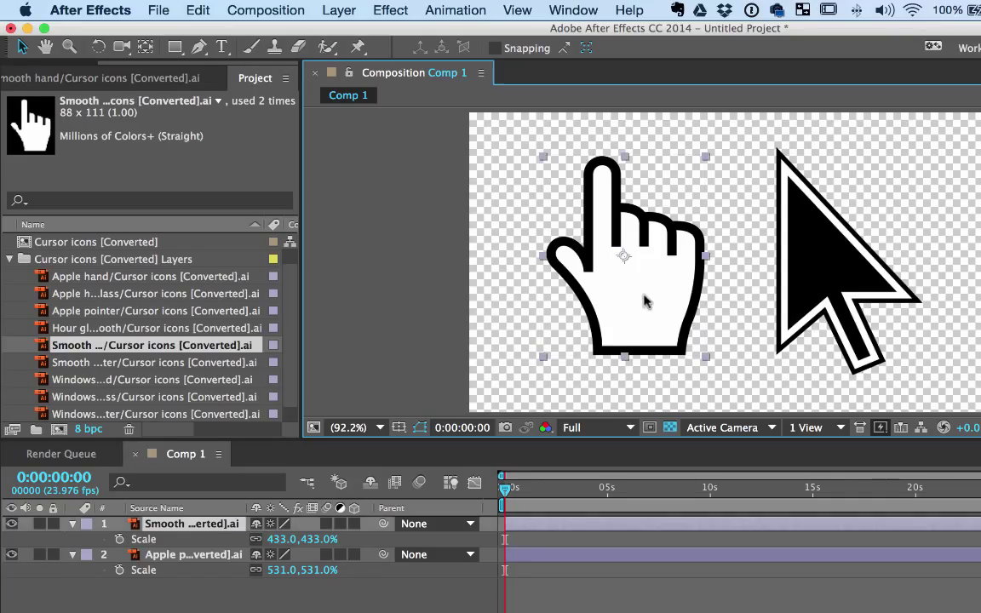
click(852, 286)
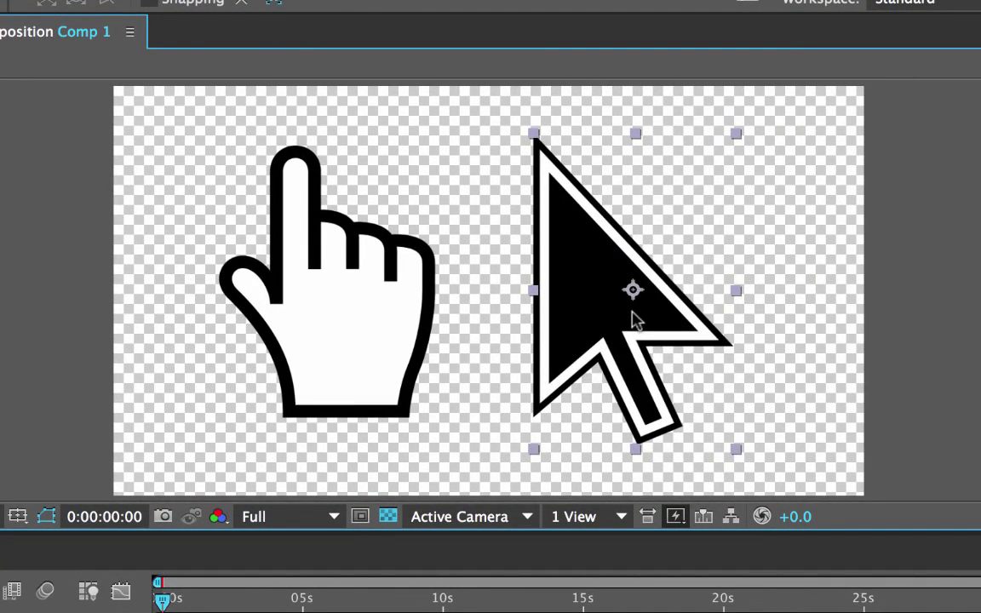
key(y)
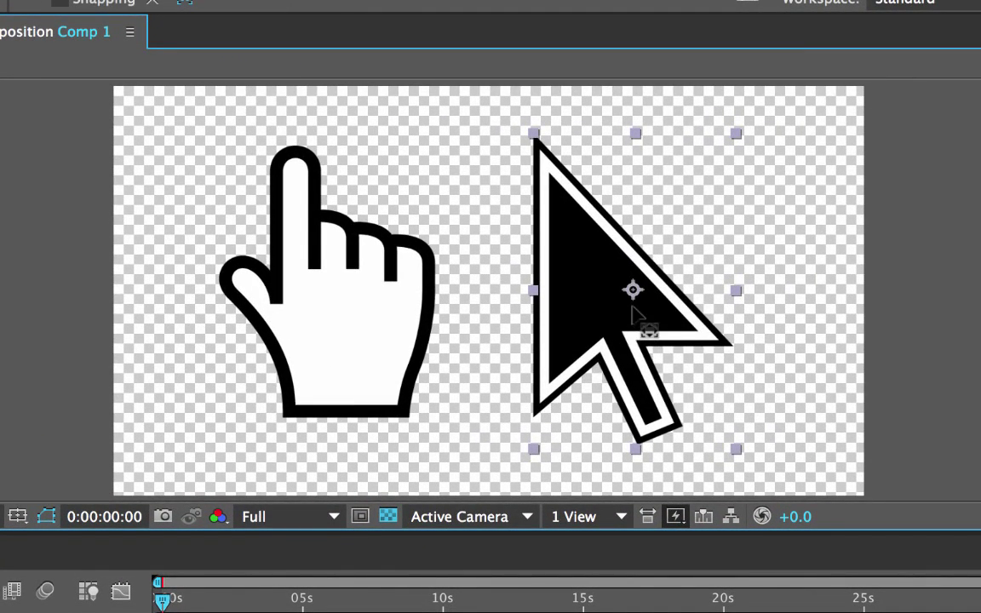
mouse_move(631, 291)
mouse_down()
mouse_move(591, 296)
mouse_move(641, 169)
mouse_move(670, 228)
mouse_move(742, 291)
mouse_move(534, 300)
mouse_move(639, 293)
mouse_move(640, 437)
mouse_move(634, 302)
mouse_up()
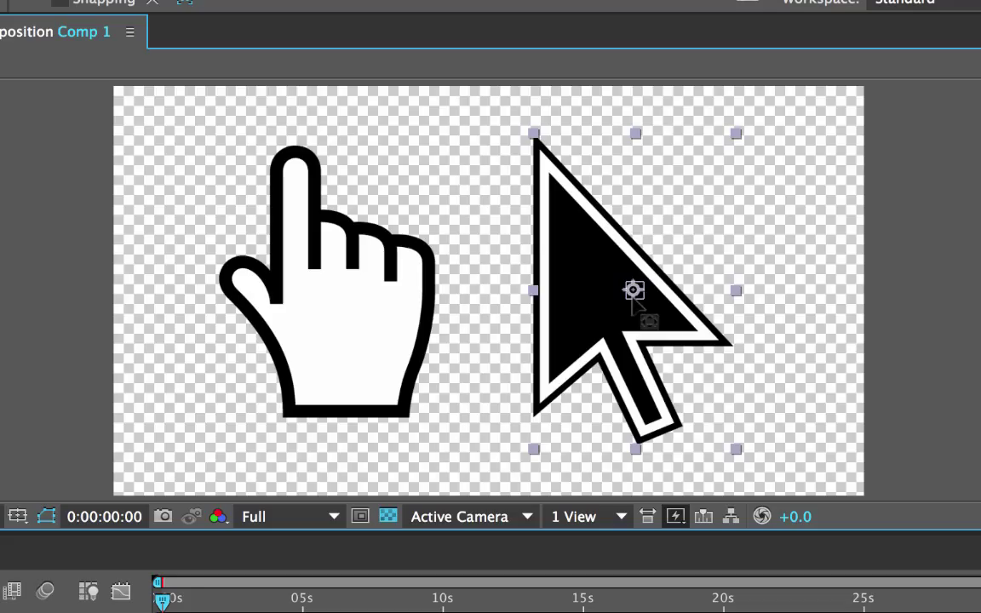
click(847, 371)
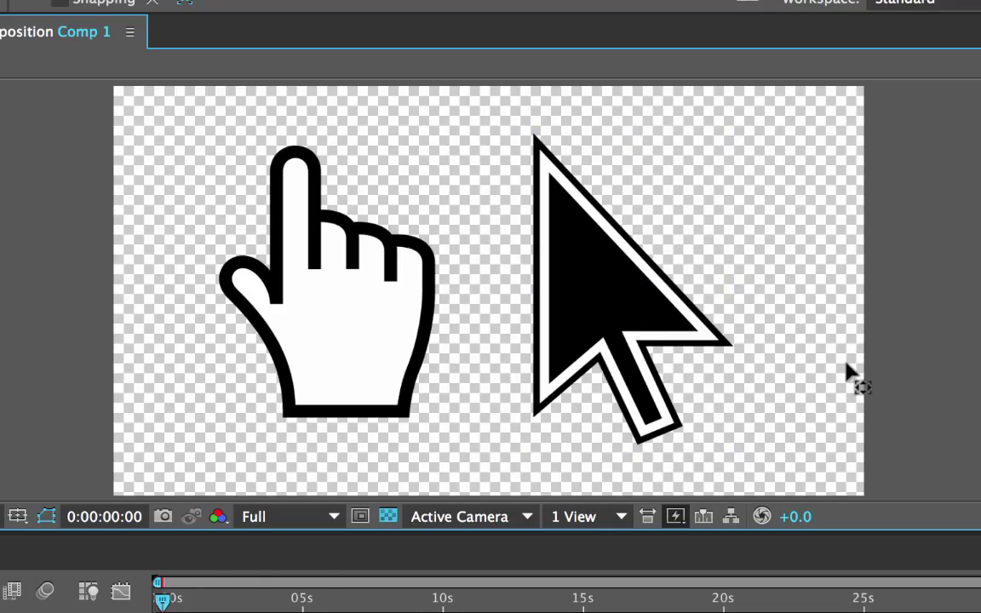
key(v)
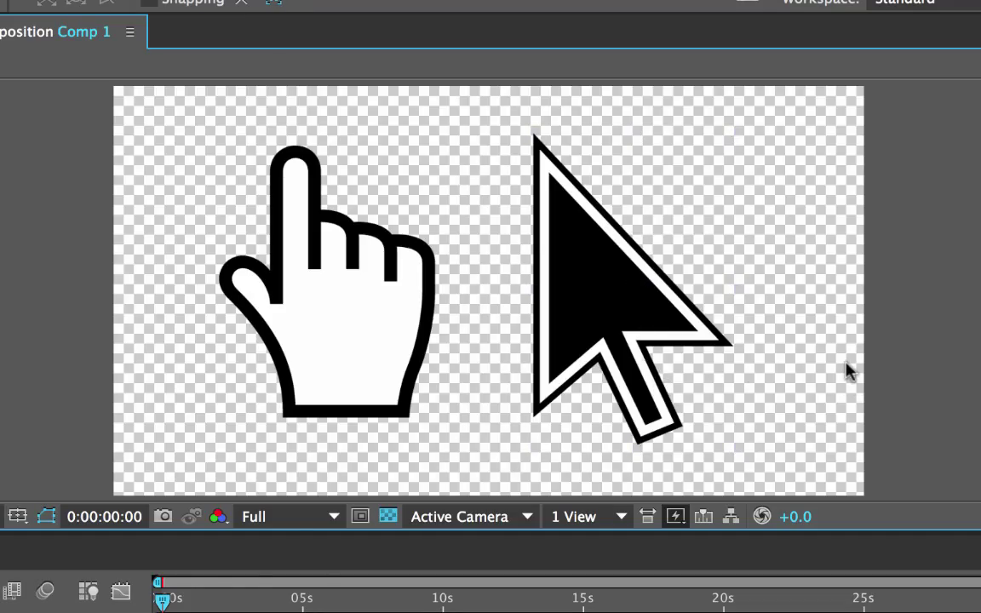